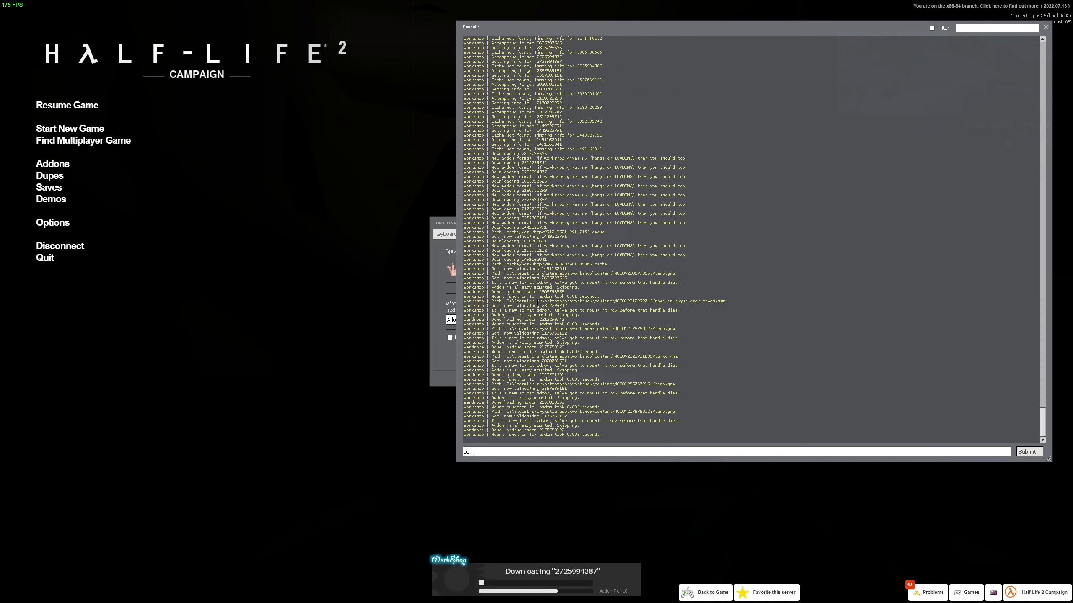
{"action": "type", "text": "ind c \"kill"}
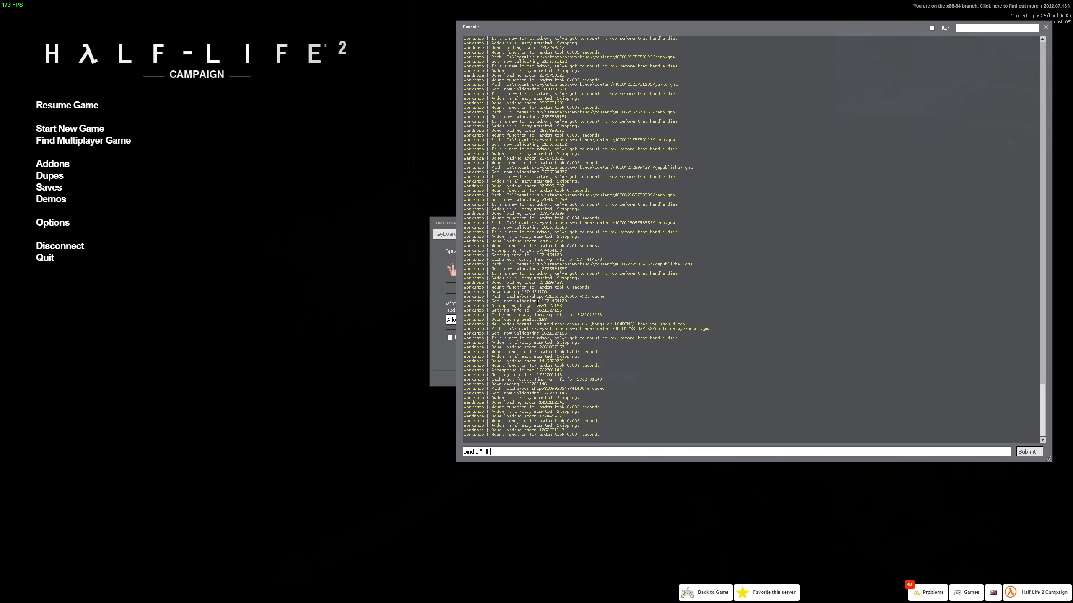
Close the console and main menu to resume the coastal-road game
{"action": "key", "text": "Escape"}
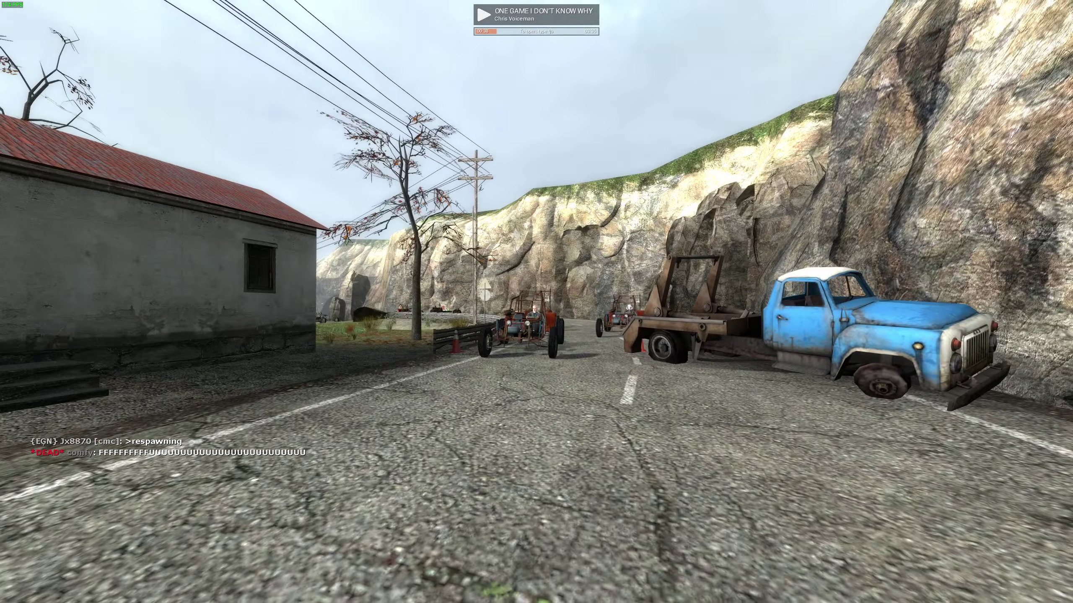
Briefly check the player scoreboard on d2_coast_08, then dismiss it
{"action": "key", "text": "Tab"}
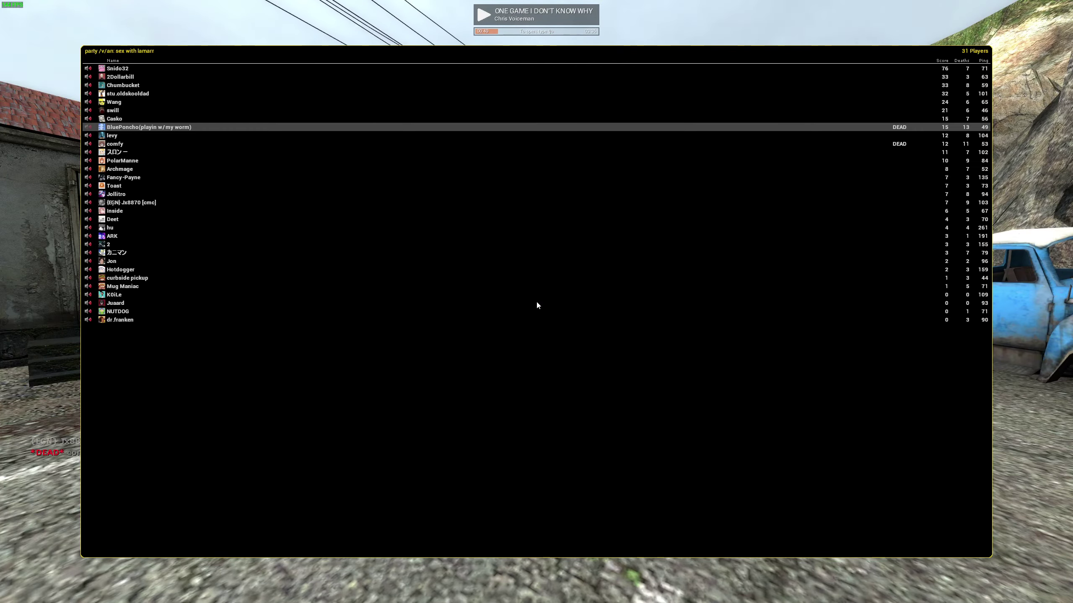
{"action": "key", "text": "Tab"}
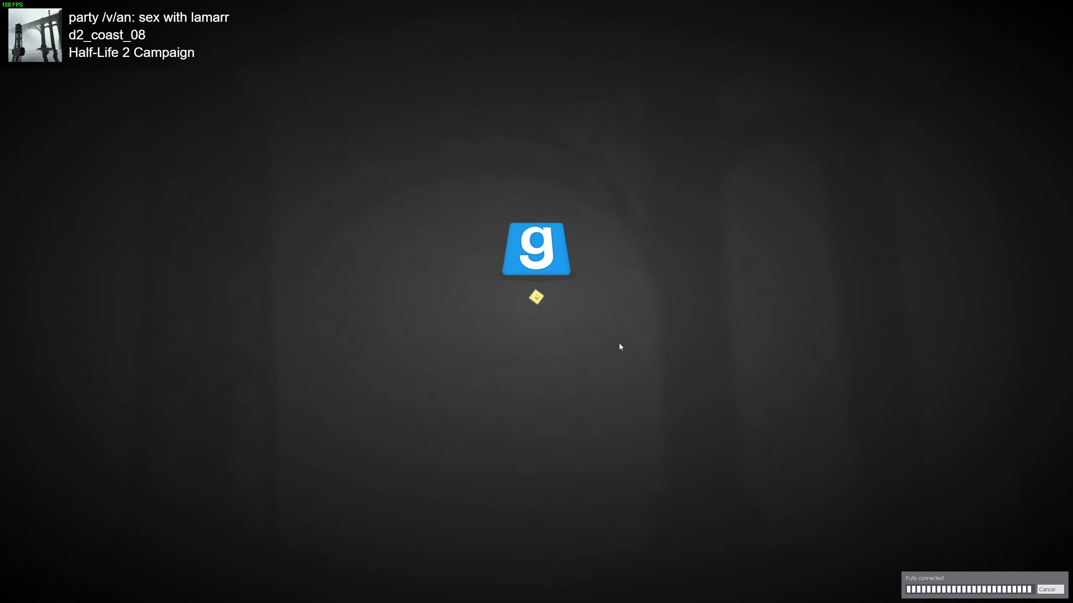
Walk forward through the tower doorway toward the walkways beneath the bridge
{"action": "key", "text": "w"}
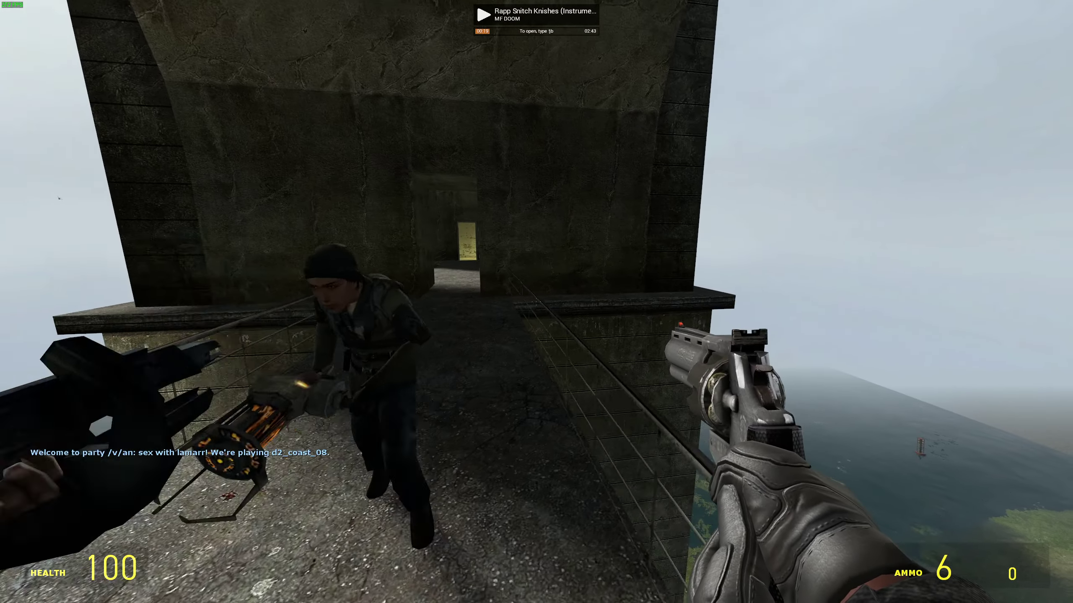
{"action": "key", "text": "w"}
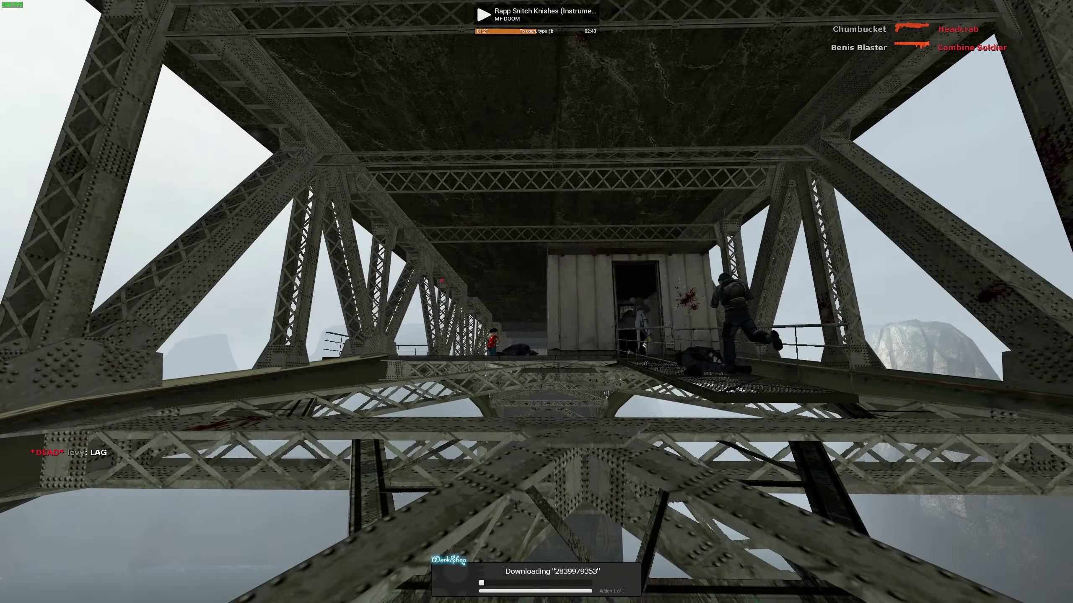
Strafe left off the under-deck walkway toward the hanging shed
{"action": "key", "text": "a"}
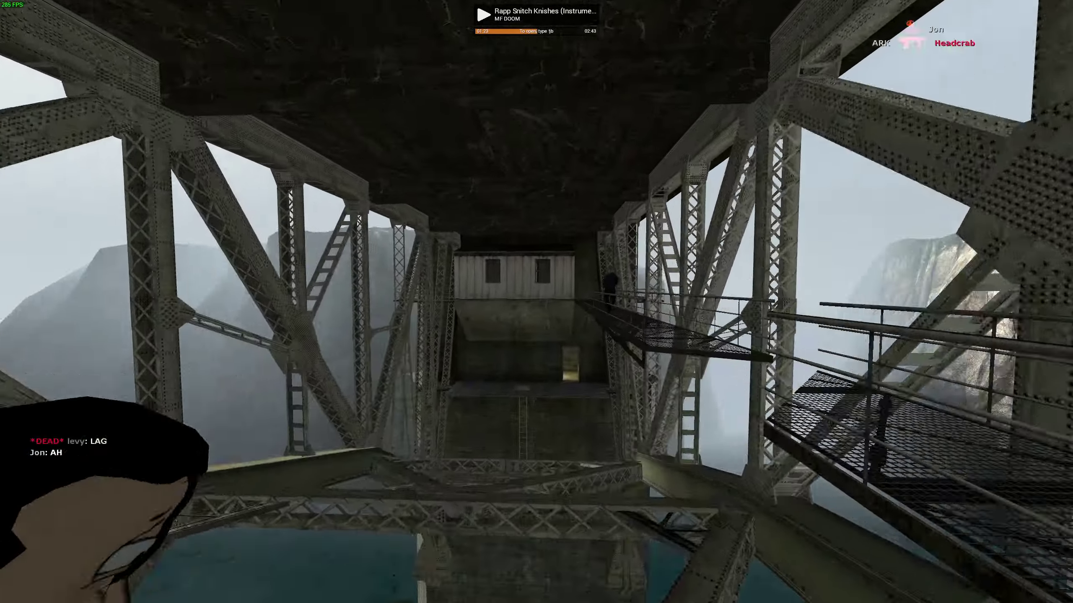